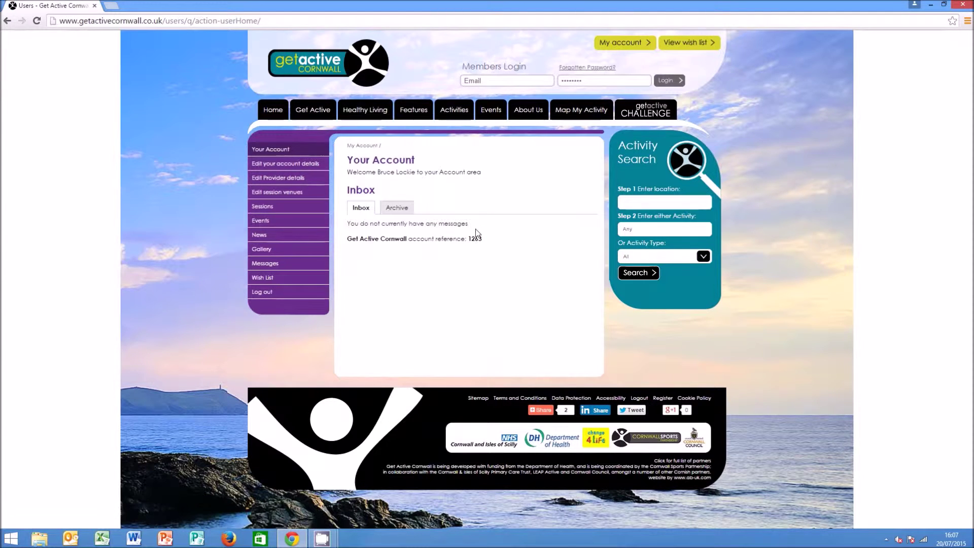
Open the account's Sessions list and start a new, blank session
click(262, 207)
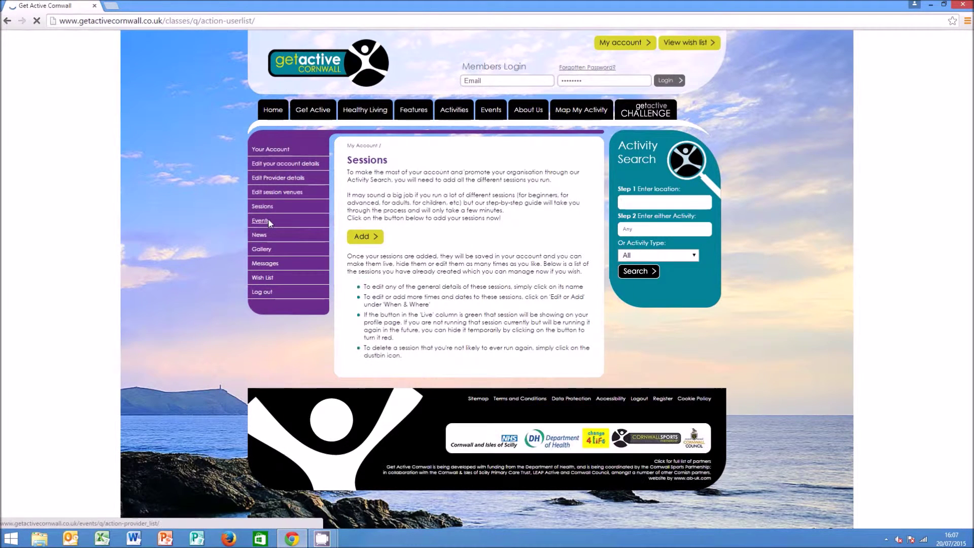
click(363, 237)
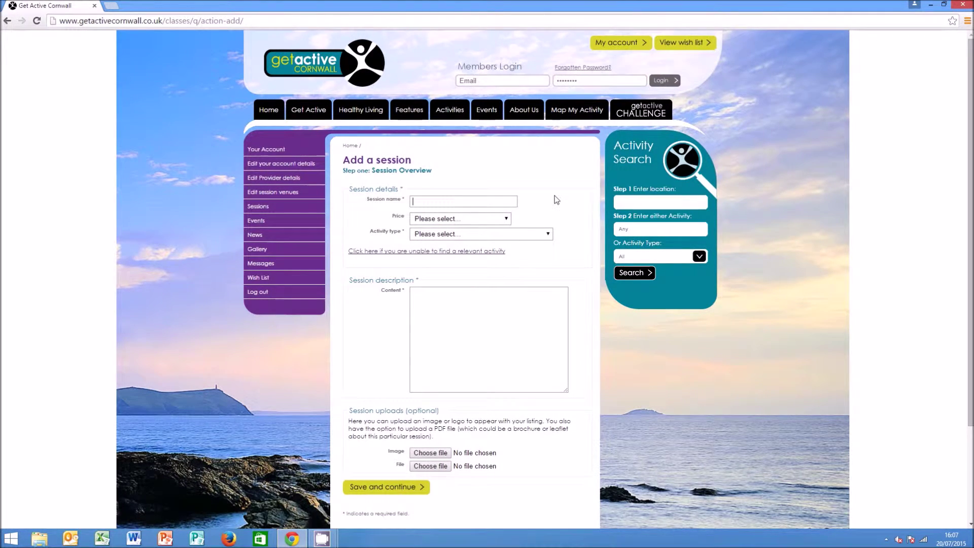
Name the session Test Sports Club - Rugby Training, priced Free, under Ball Sports / Rugby Union
text(Te)
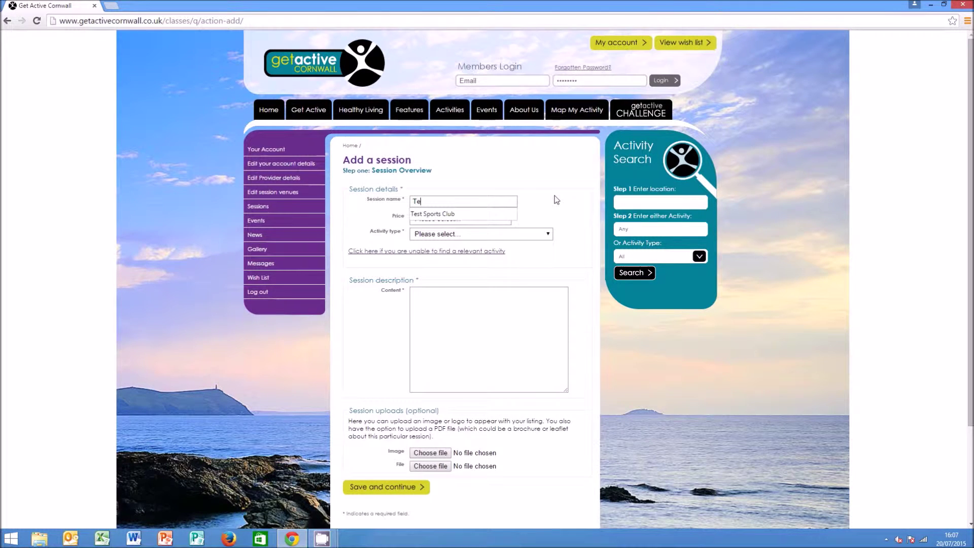
text(st Sports Club - Rugby Training)
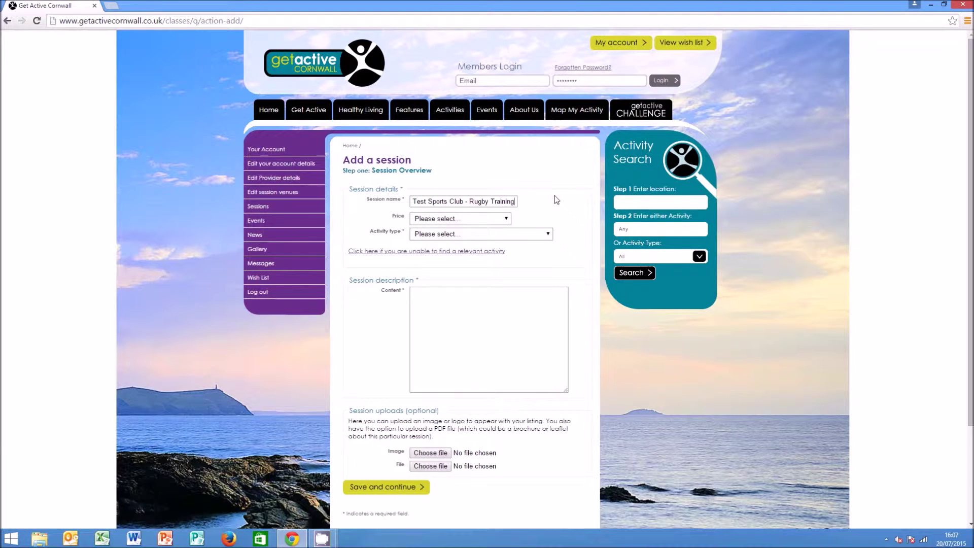
click(480, 219)
click(460, 238)
click(459, 235)
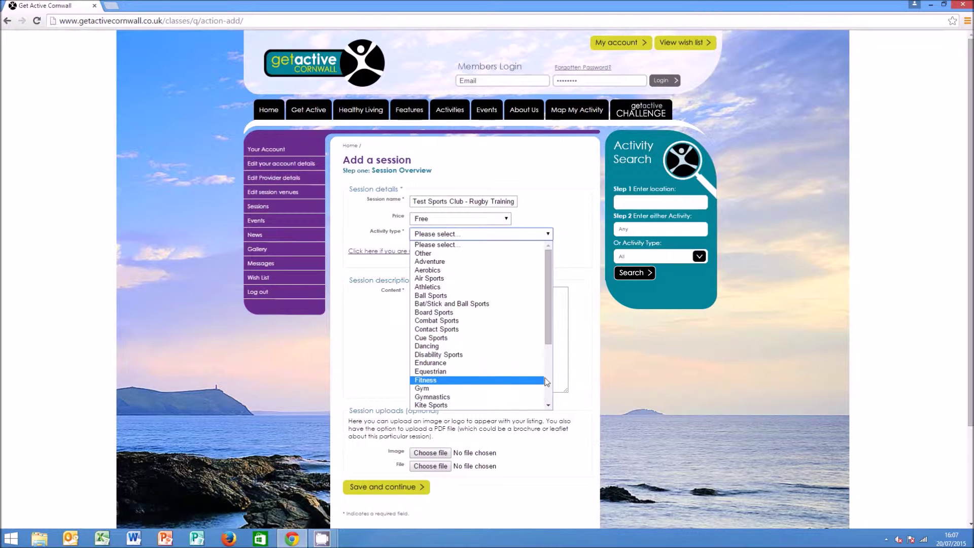
drag(550, 343, 558, 410)
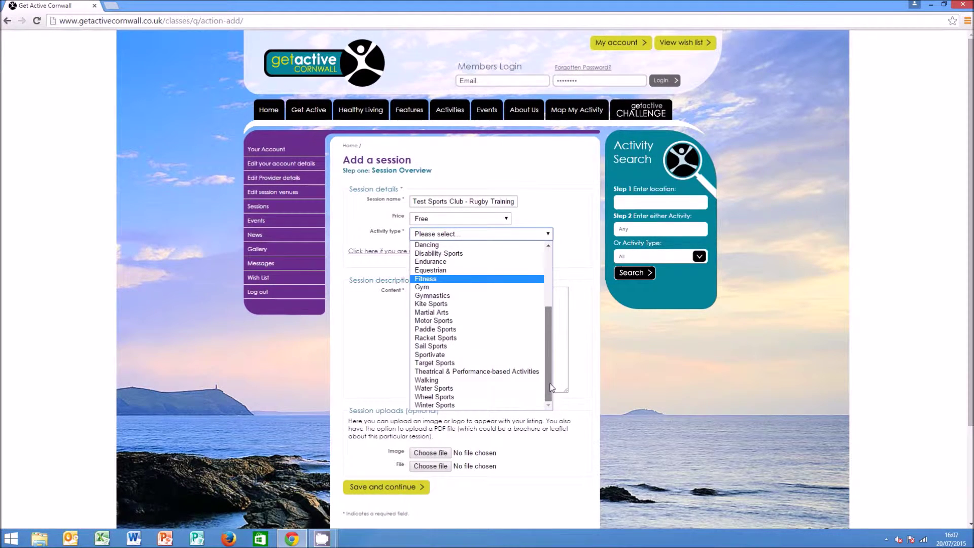
scroll(542, 354, up, 6)
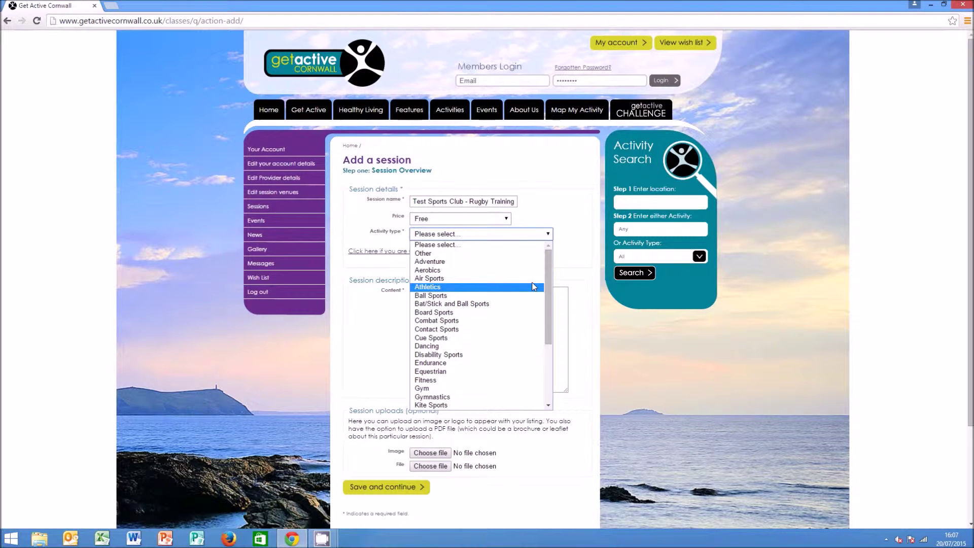
click(487, 295)
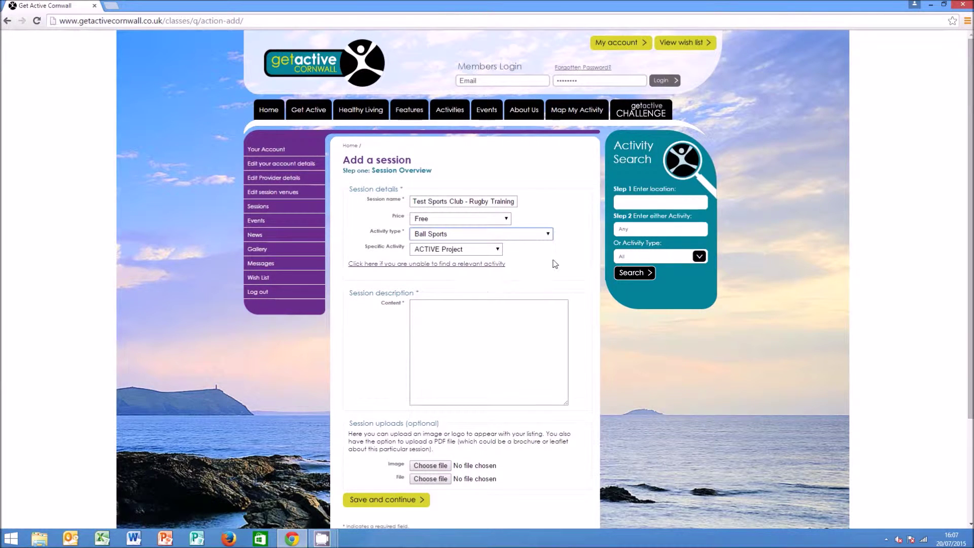
click(497, 250)
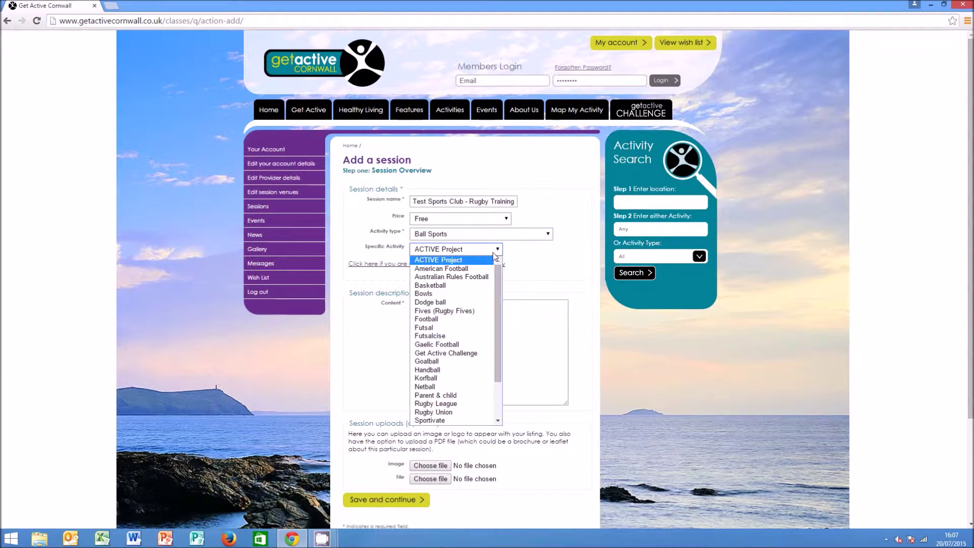
scroll(492, 325, down, 2)
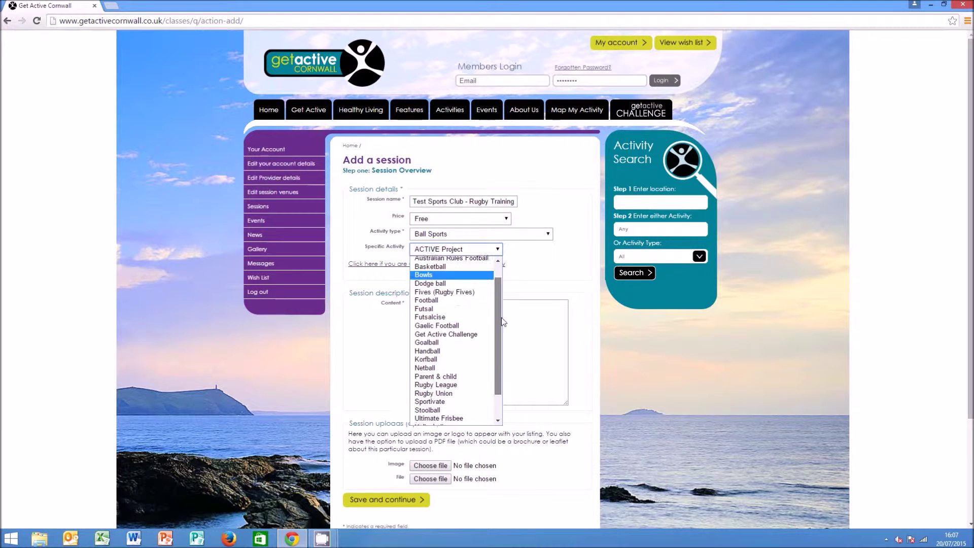
click(462, 361)
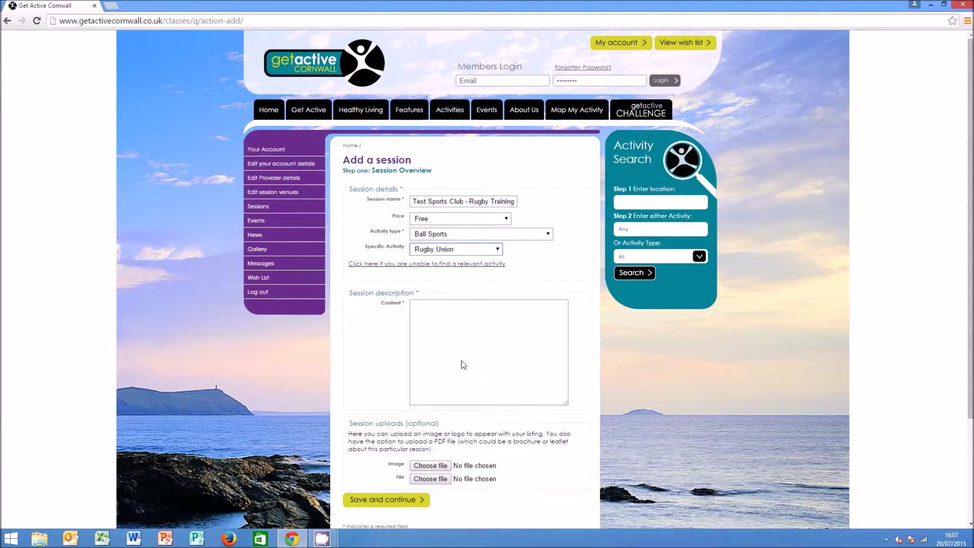
Enter the description 'Test Sports Club Rugby Training' and save the session overview
click(445, 316)
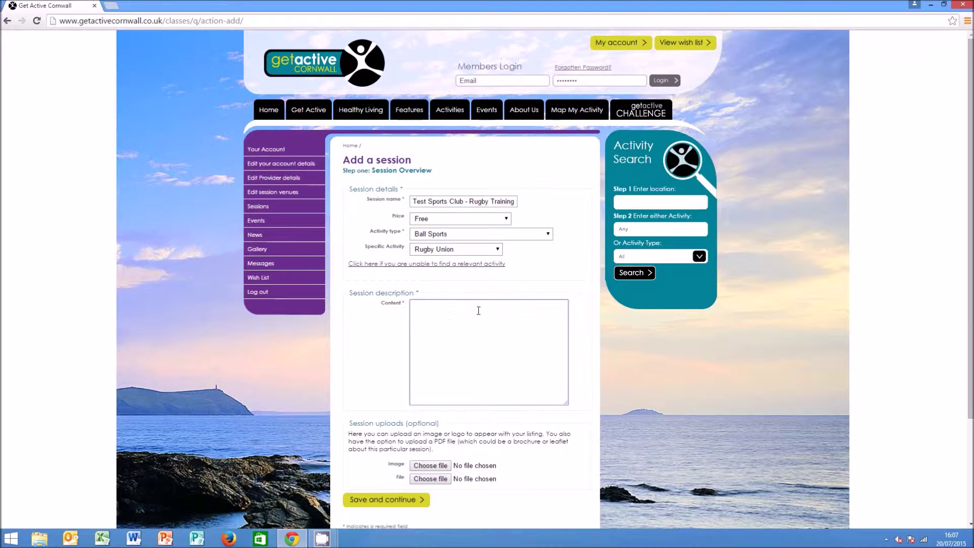
text(Test Sports Club Rugby Training)
scroll(586, 320, down, 2)
click(379, 402)
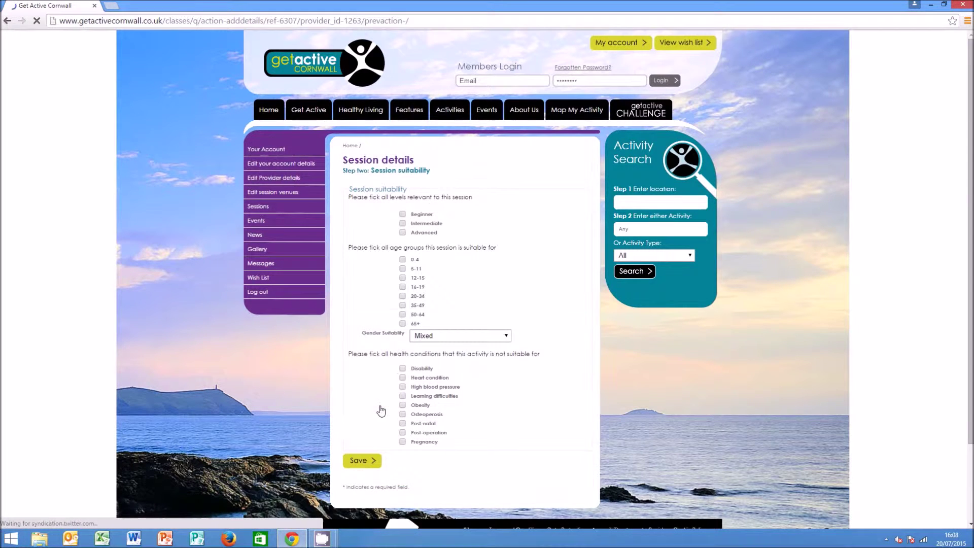
Tick the Beginner and Intermediate levels and the age groups 16-19, 20-34, 35-49 and 65+
click(402, 214)
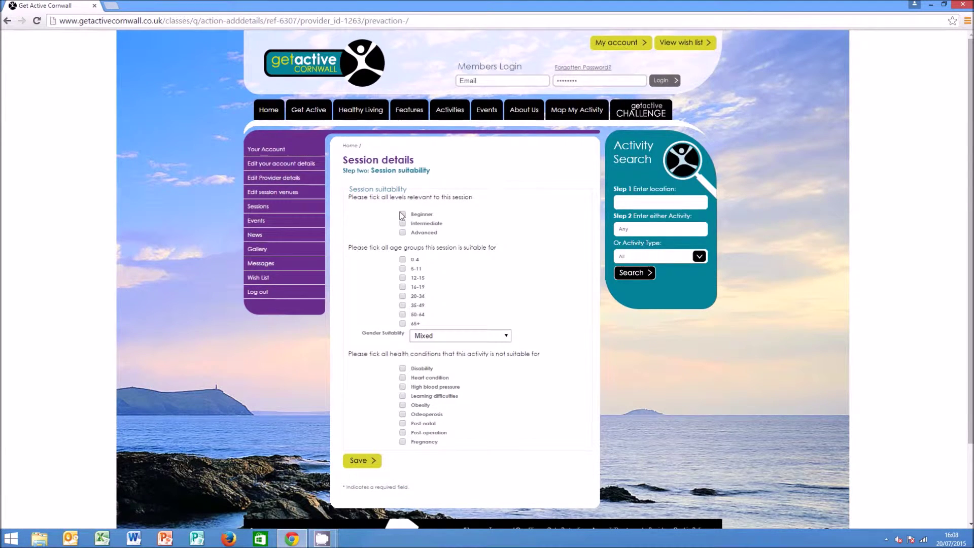
click(402, 223)
click(403, 287)
click(403, 297)
click(402, 306)
click(402, 323)
Set gender suitability to Male only and save the suitability details
click(446, 337)
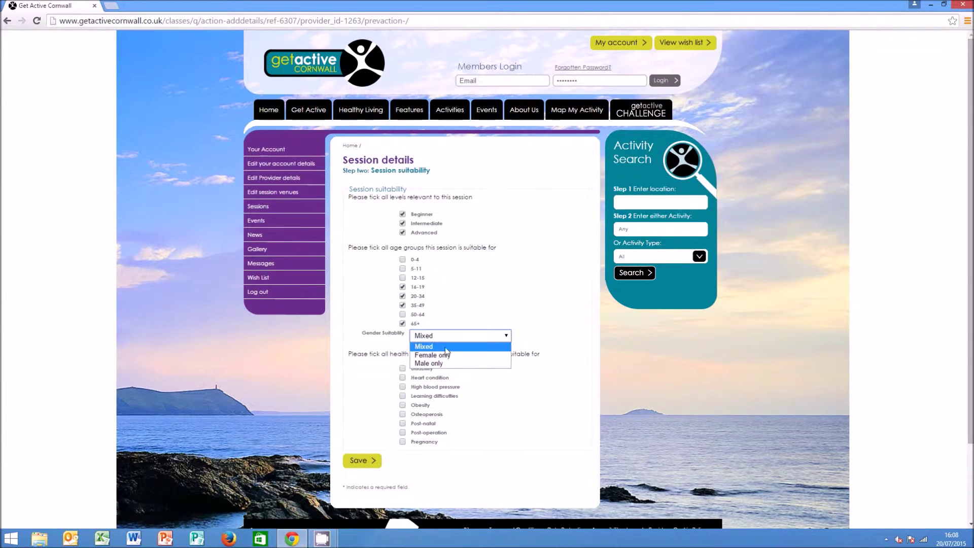
click(445, 364)
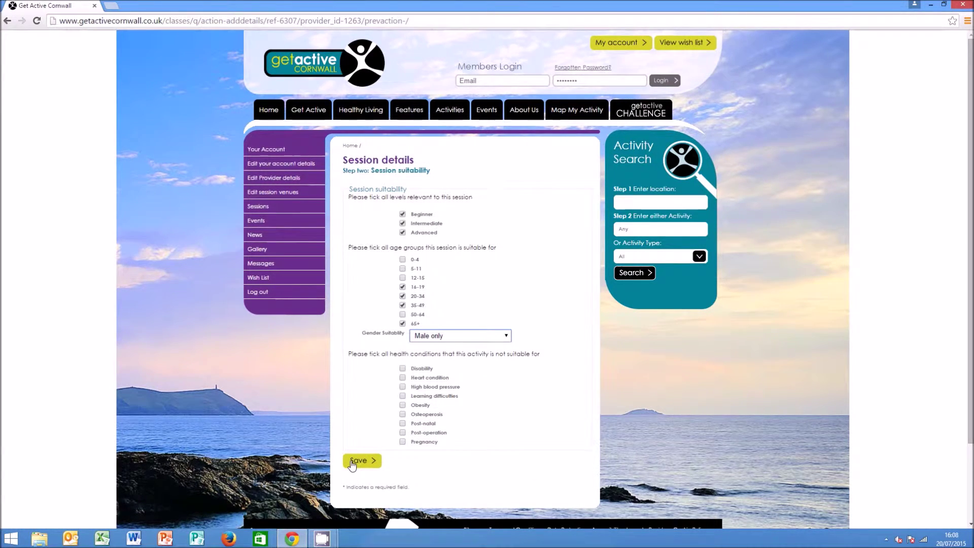
click(352, 464)
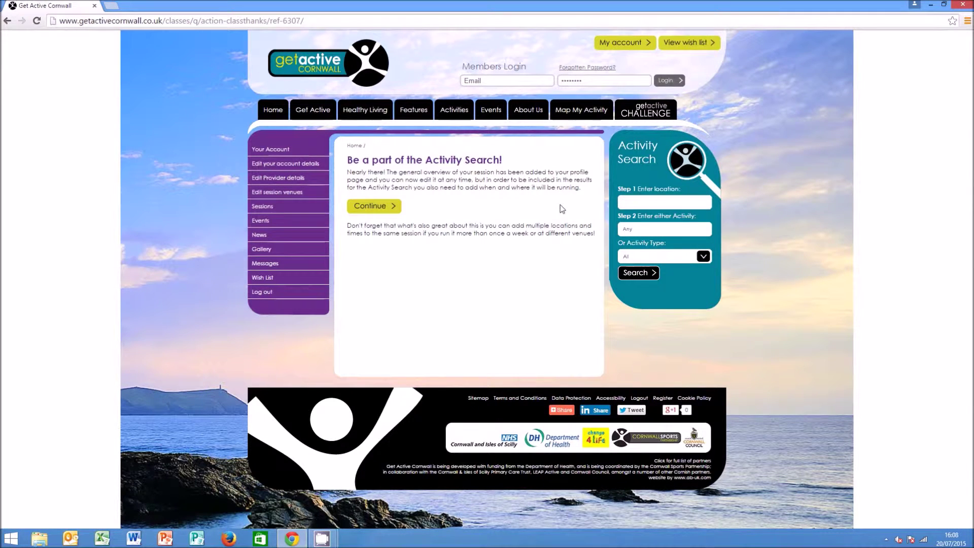
Set the session to run from 22/07/2015 to 25/05/2016
click(370, 206)
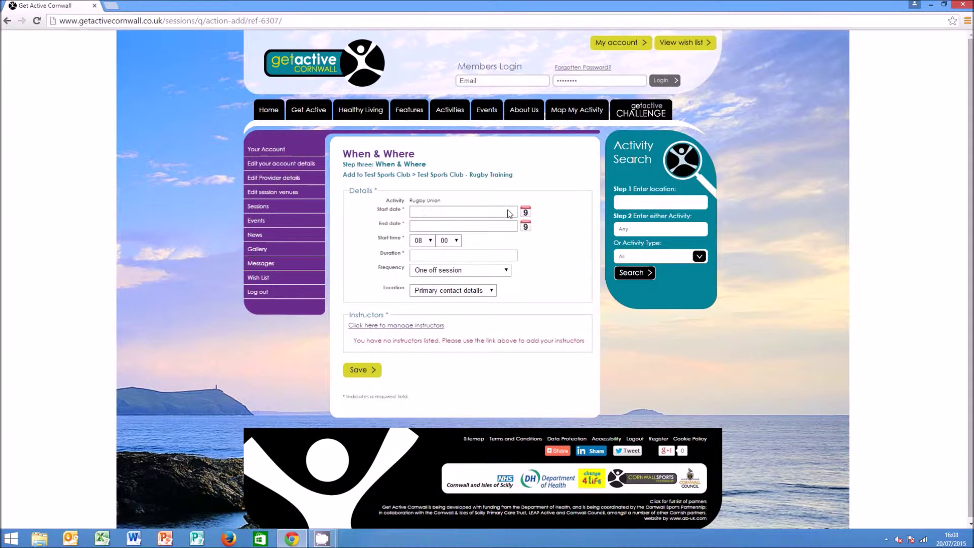
click(525, 212)
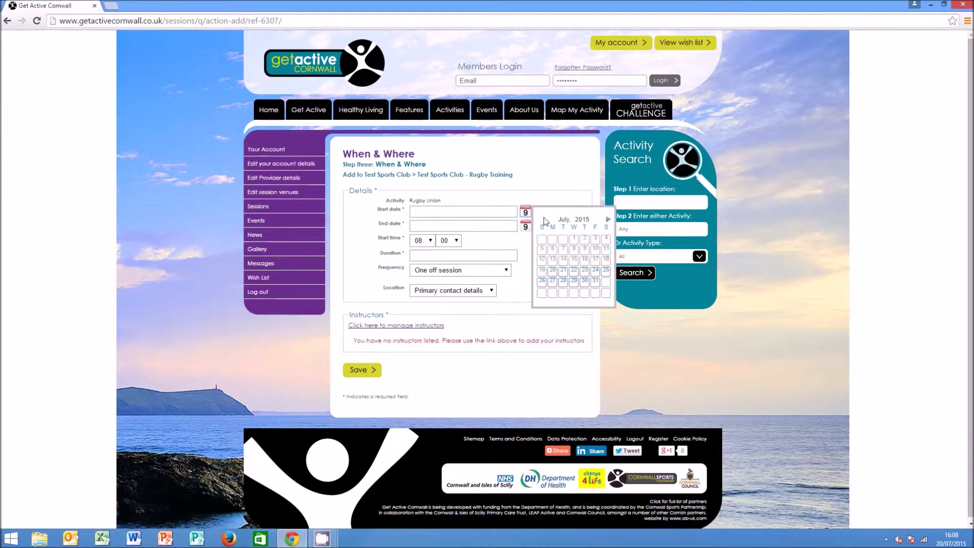
click(575, 272)
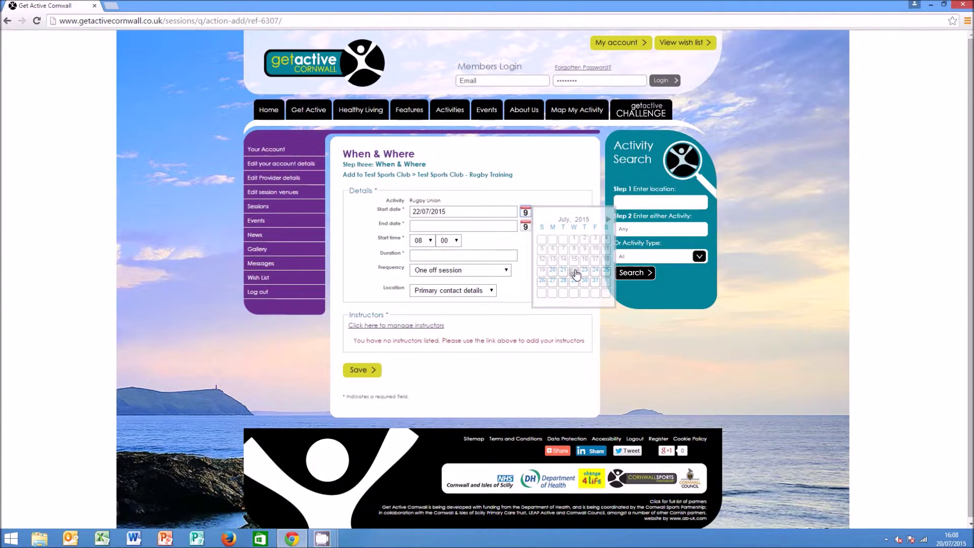
click(525, 226)
click(608, 234)
click(608, 234)
click(608, 234)
click(608, 234)
click(608, 234)
click(608, 234)
click(608, 235)
click(608, 235)
click(608, 234)
click(608, 235)
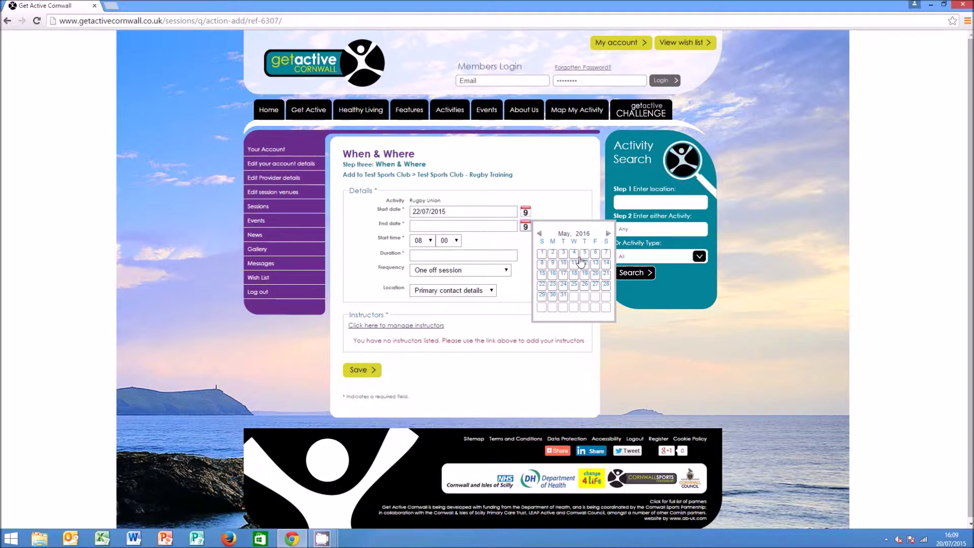
click(575, 286)
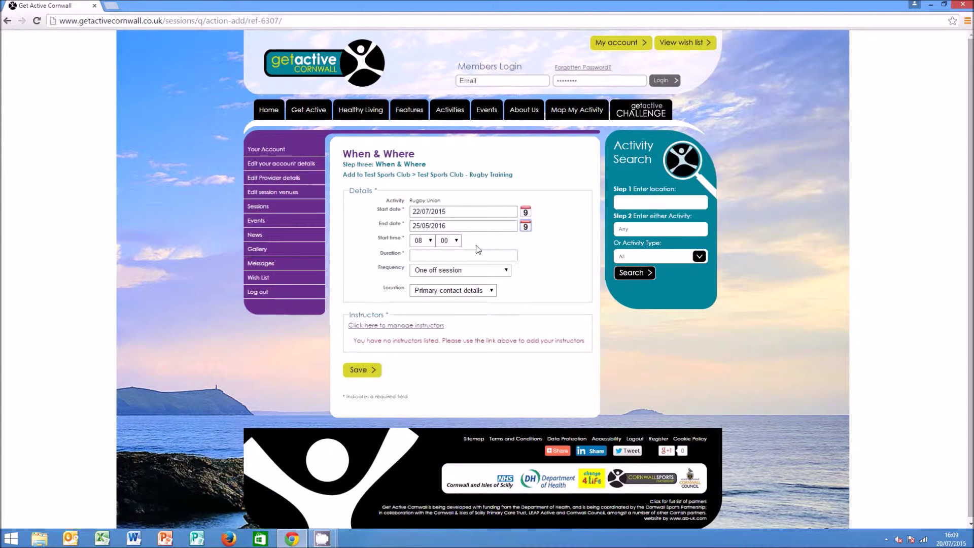
Start at 19:00 for 1 hour, every week, at the primary contact address
click(429, 240)
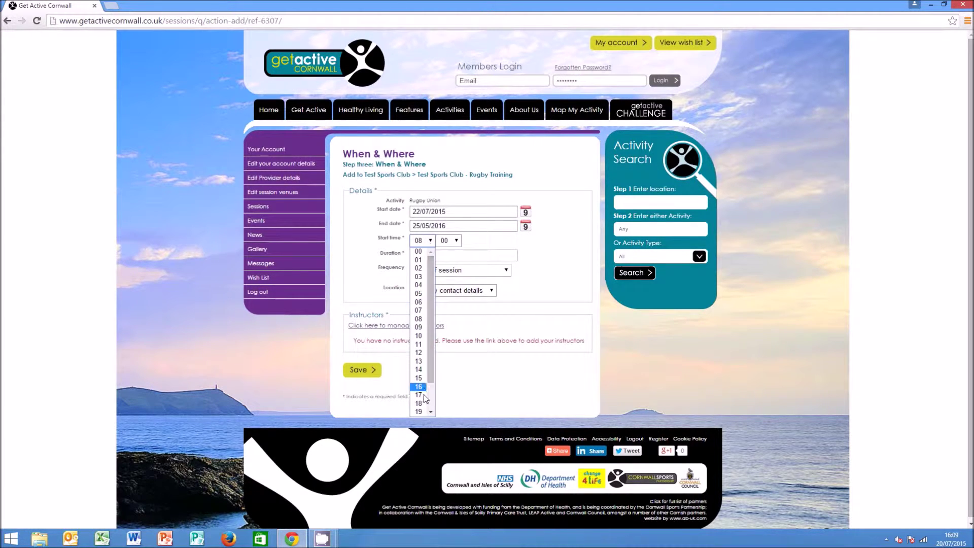
scroll(431, 384, down, 2)
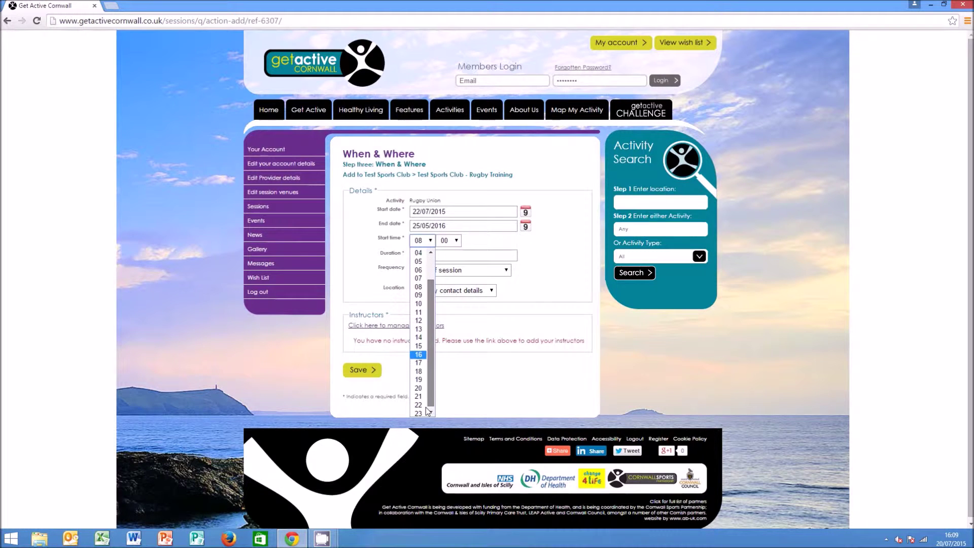
click(420, 378)
click(435, 255)
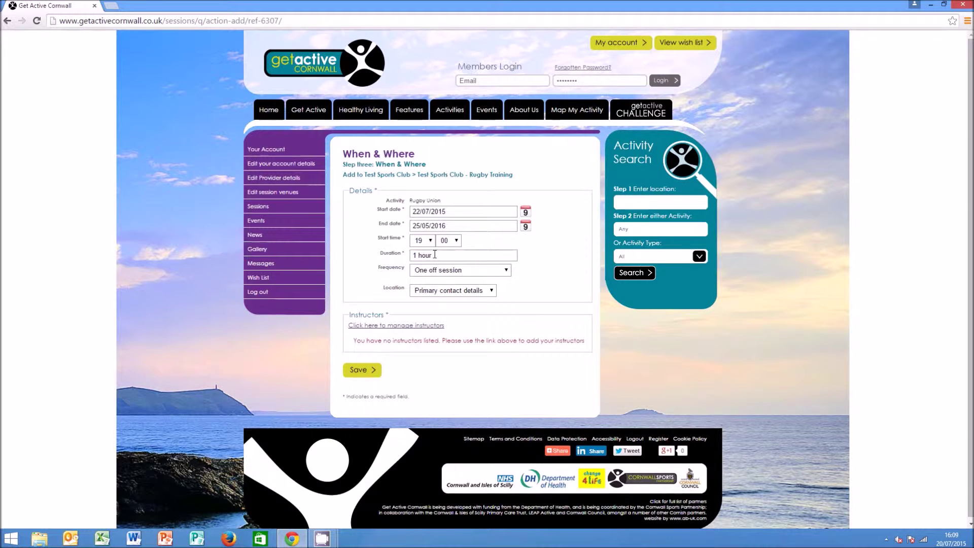
text(1 hour)
click(441, 270)
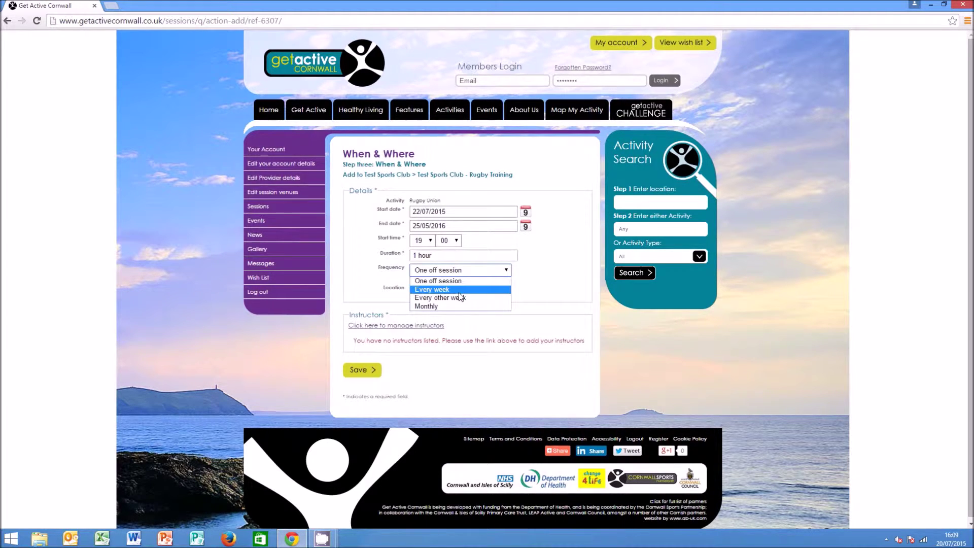
click(446, 290)
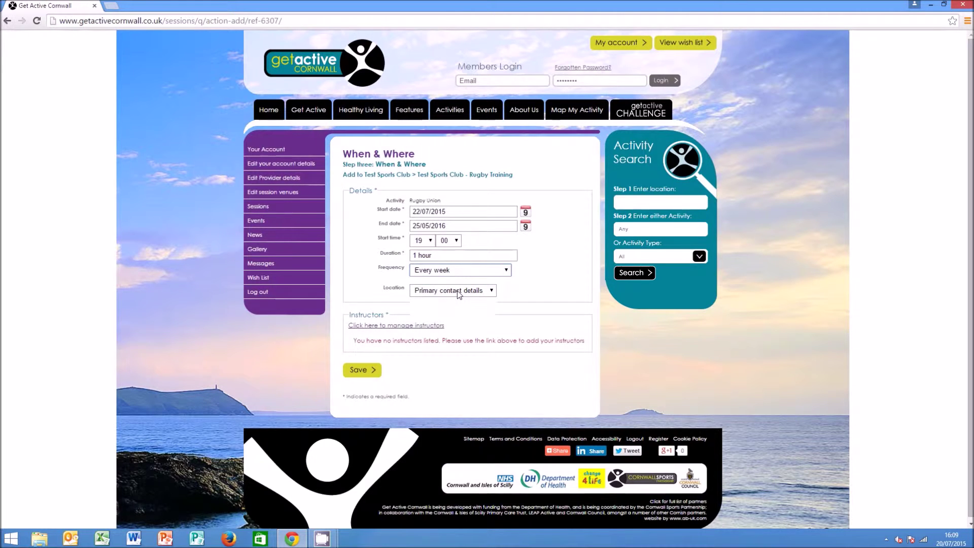
click(458, 293)
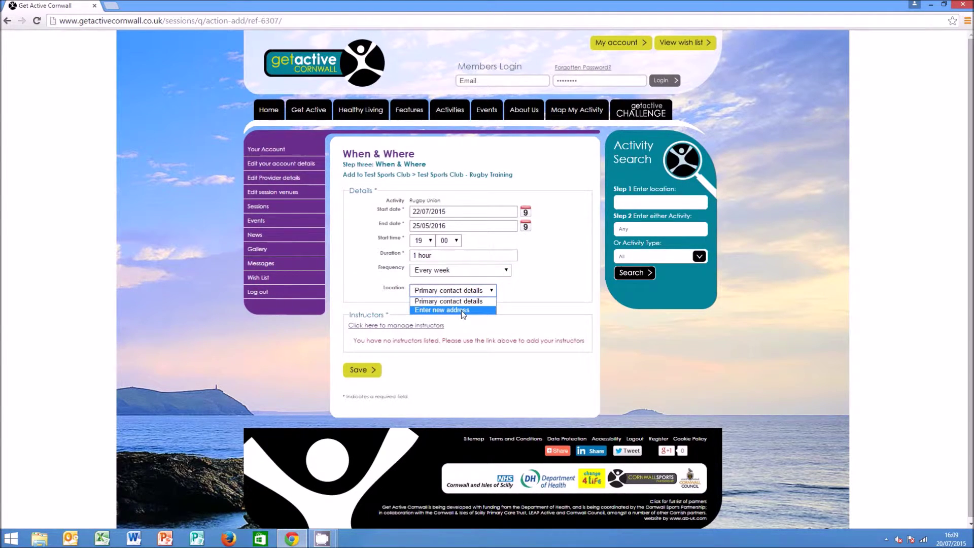
click(463, 300)
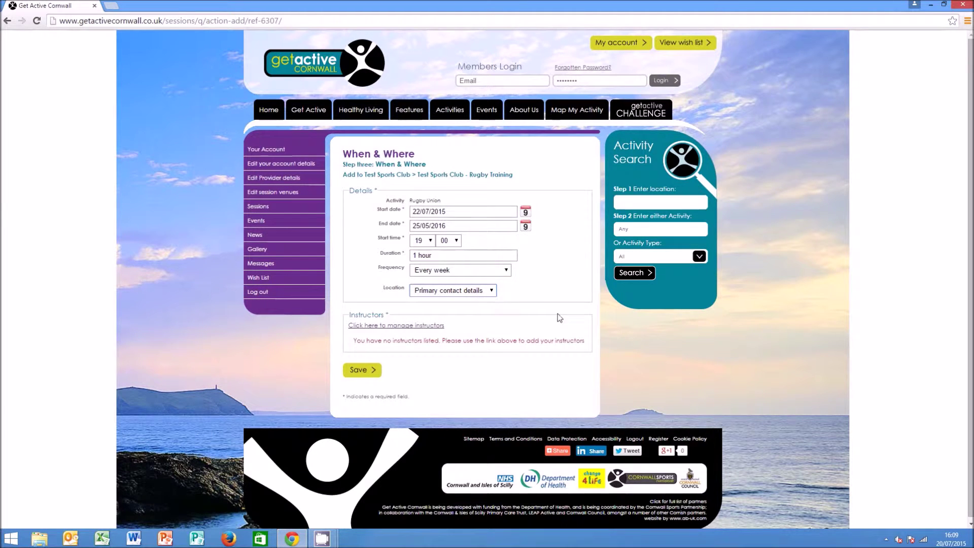
Add the club's instructor with first name and surname, then save the Wednesday session
click(375, 328)
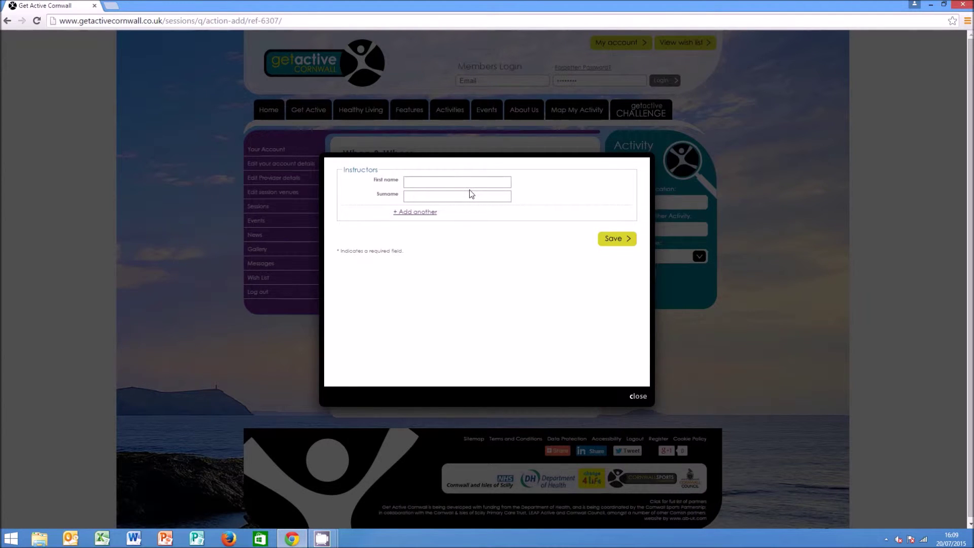
key(Tab)
click(612, 240)
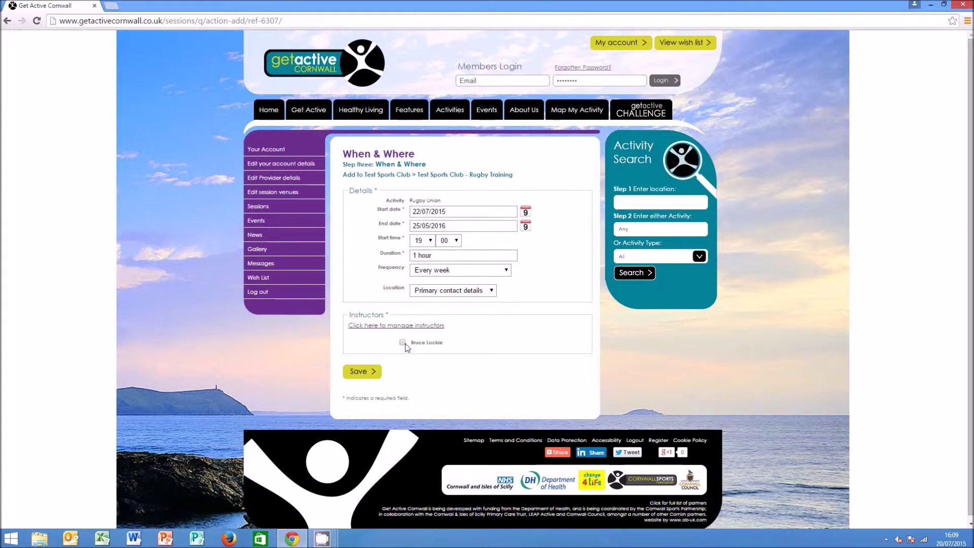
click(363, 374)
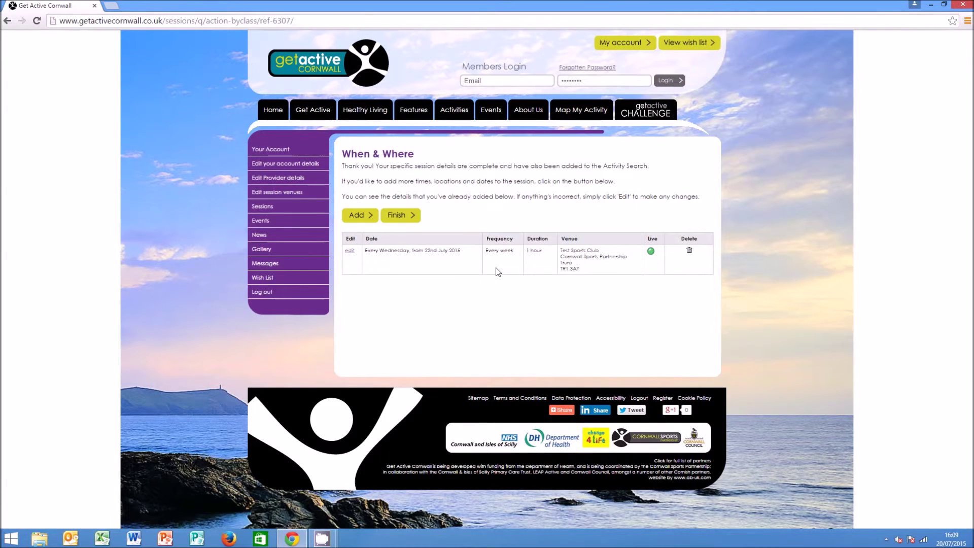
Add a second session time running from 24/07/2015 to 08/04/2016
click(363, 218)
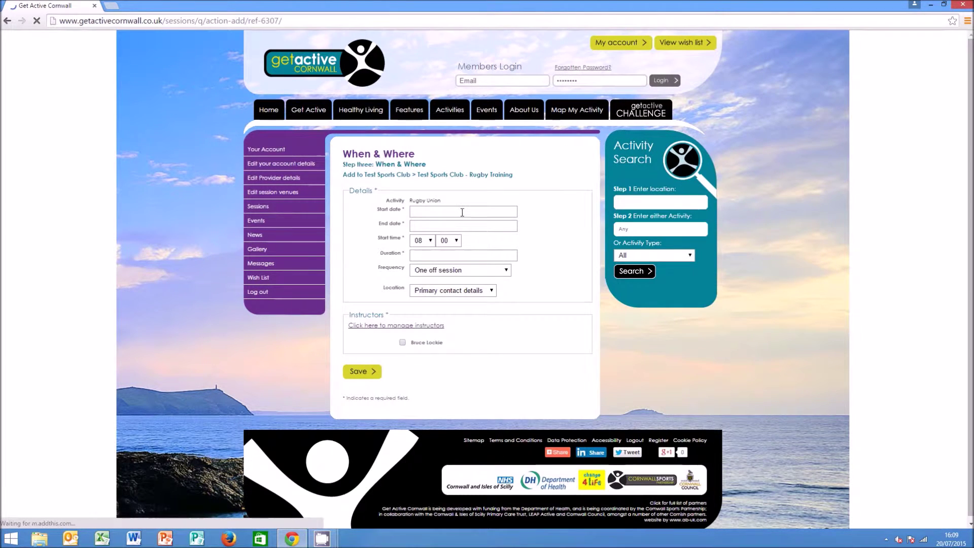
click(507, 212)
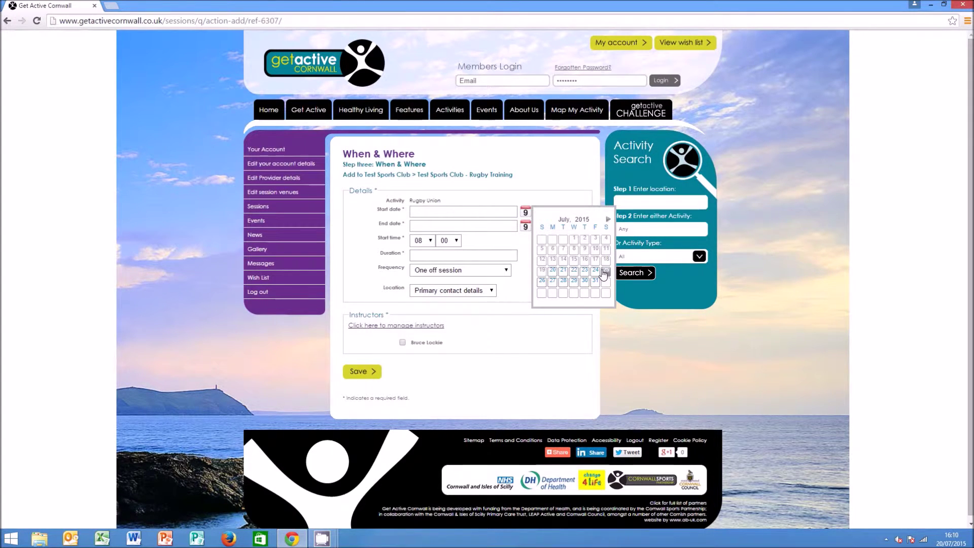
click(596, 271)
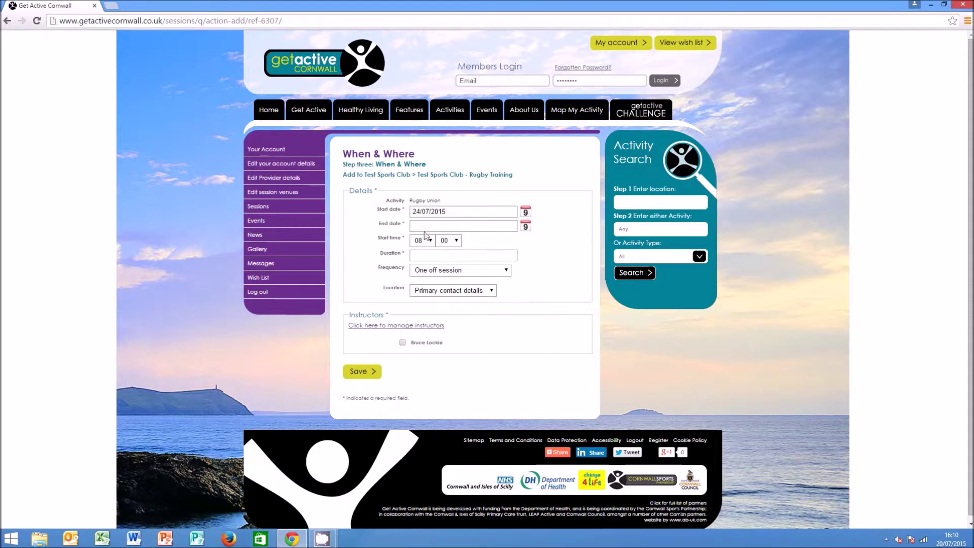
click(526, 228)
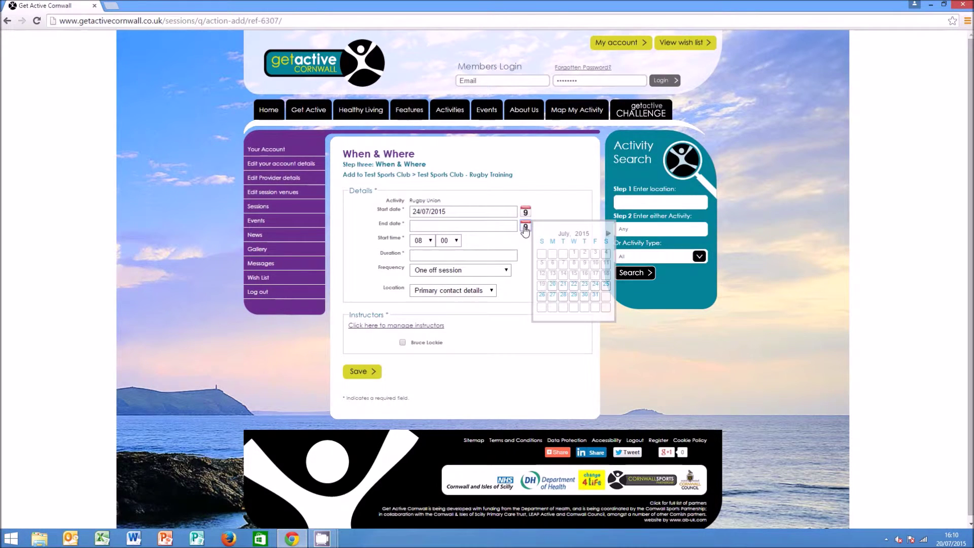
click(608, 234)
click(608, 234)
click(608, 233)
click(608, 234)
click(608, 233)
click(608, 233)
click(608, 233)
click(608, 233)
click(608, 234)
click(592, 265)
Make it start at 19:00, last 1 hour and repeat every week
click(431, 240)
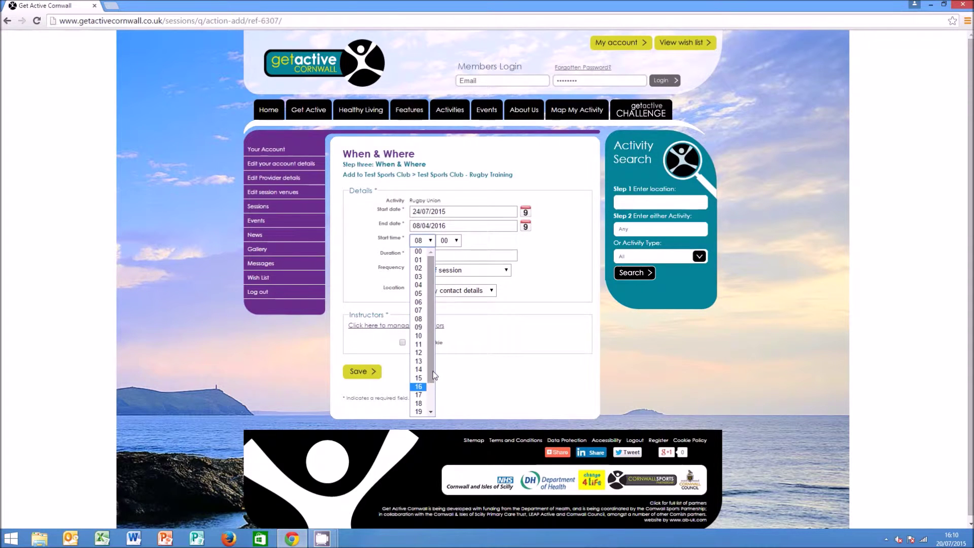
scroll(424, 393, down, 1)
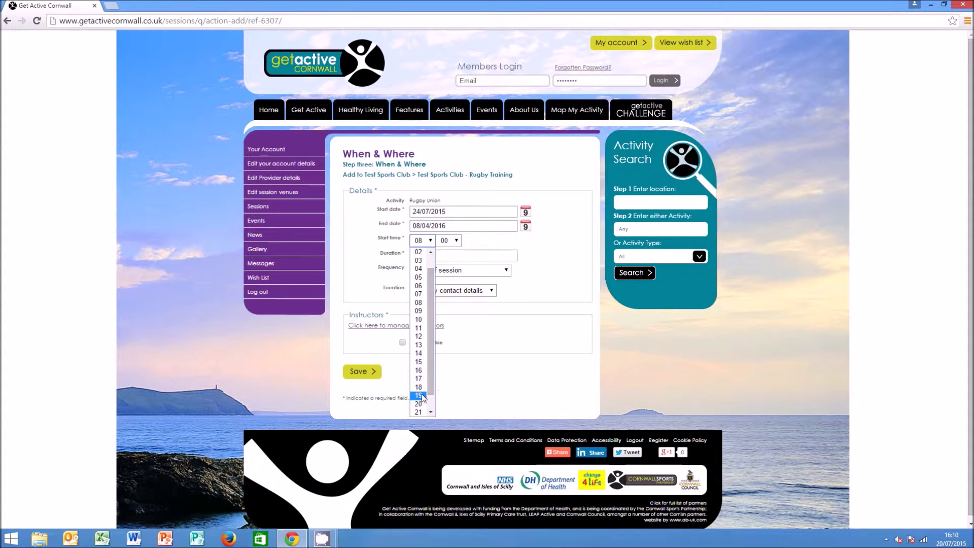
click(419, 395)
text(1 hour)
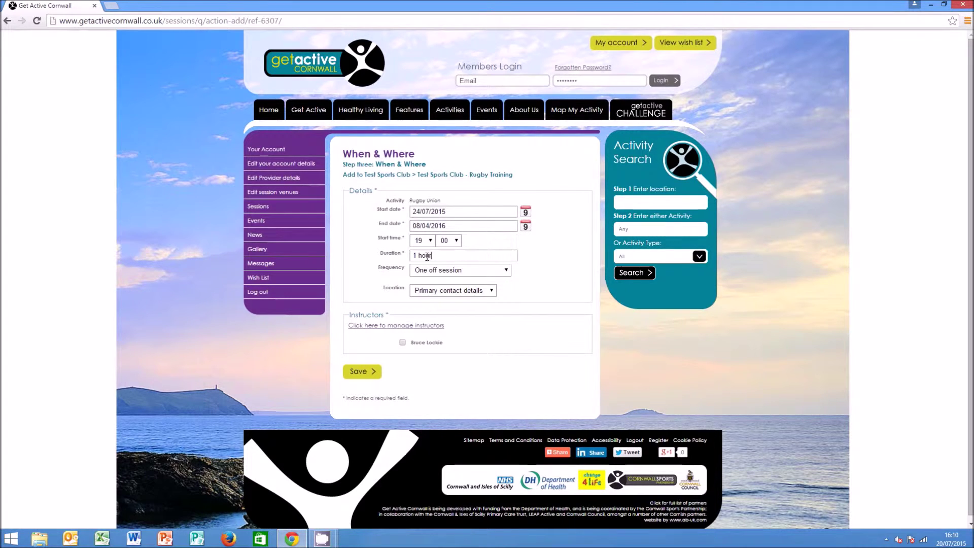
click(421, 268)
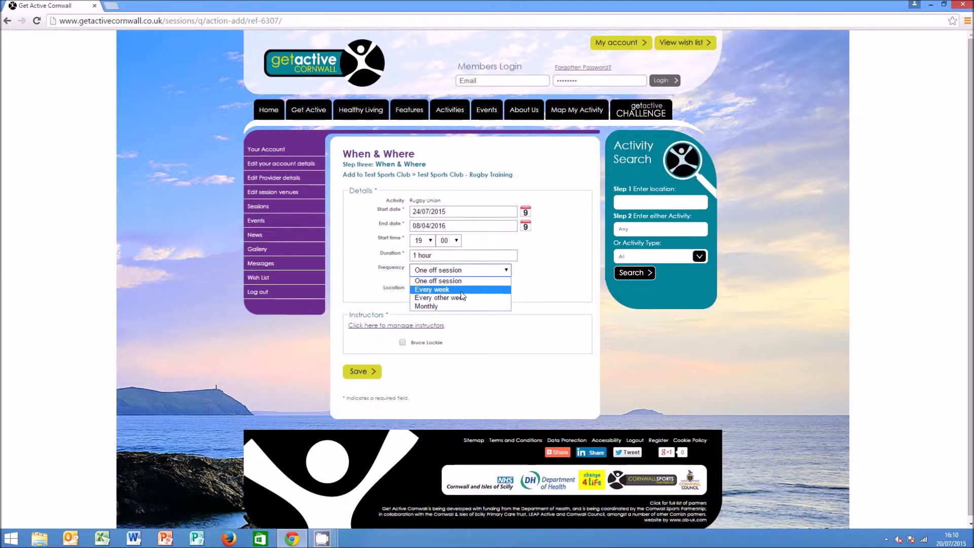
click(460, 290)
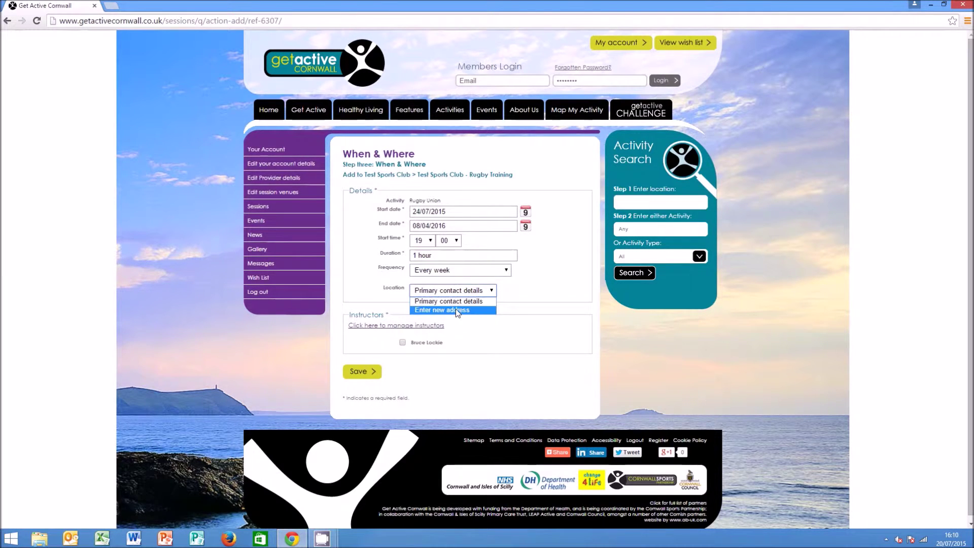
Set a new venue, Truro Football Club in Truro, with postcode and telephone, and tick the instructor
click(455, 308)
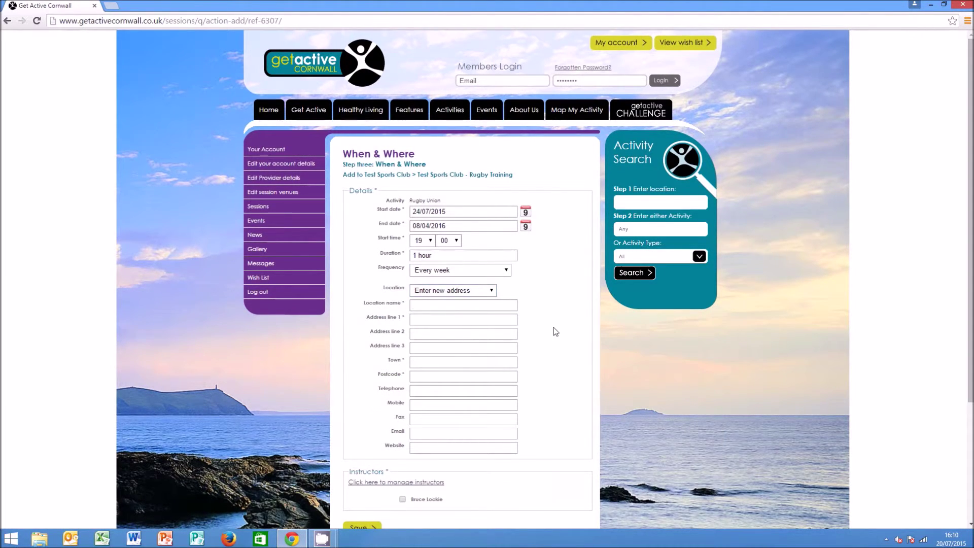
text(Truro Football Club)
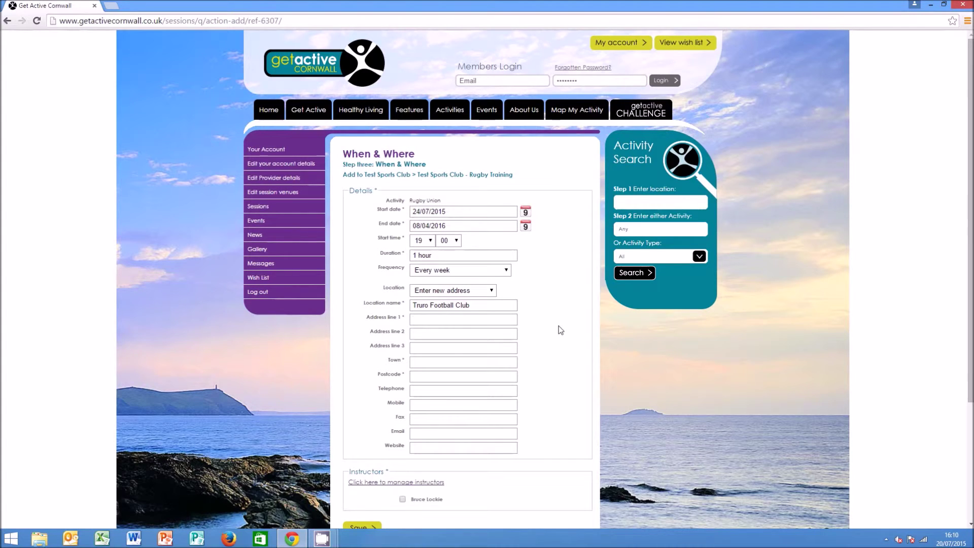
text(Truro Football Club)
key(Tab)
key(Tab)
text(Truro)
key(Tab)
text(TR1 )
text(3AY)
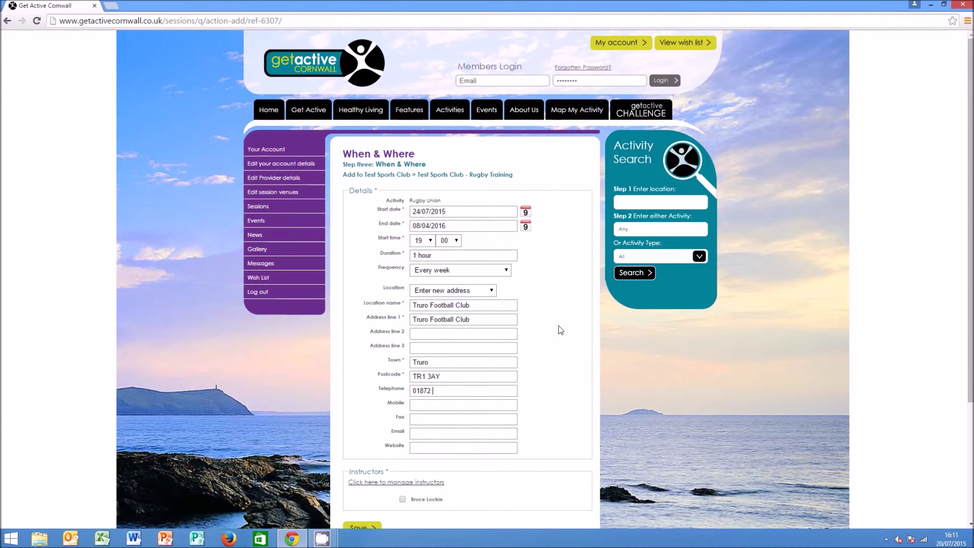
scroll(450, 441, down, 1)
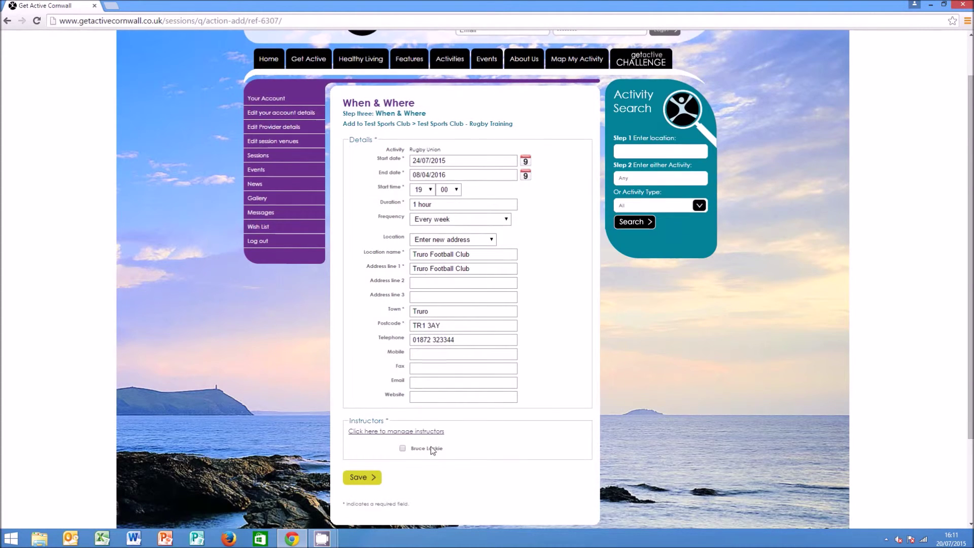
click(403, 448)
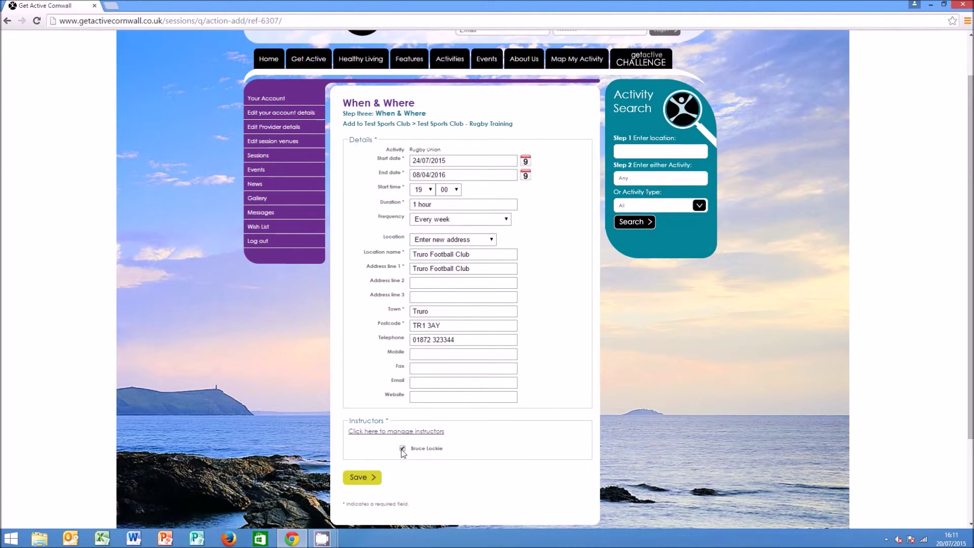
Save the Friday session, finish the session setup and go to the Activities section
click(358, 478)
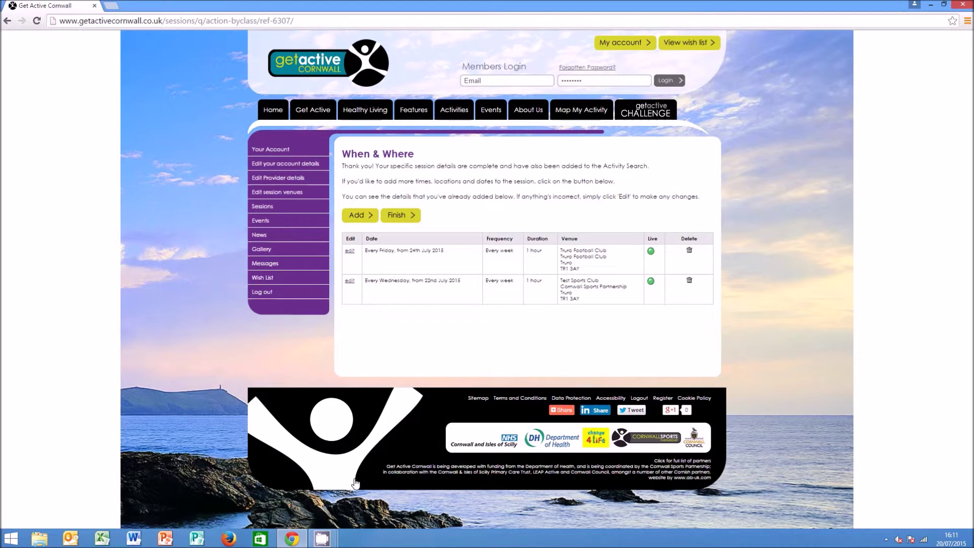
click(409, 217)
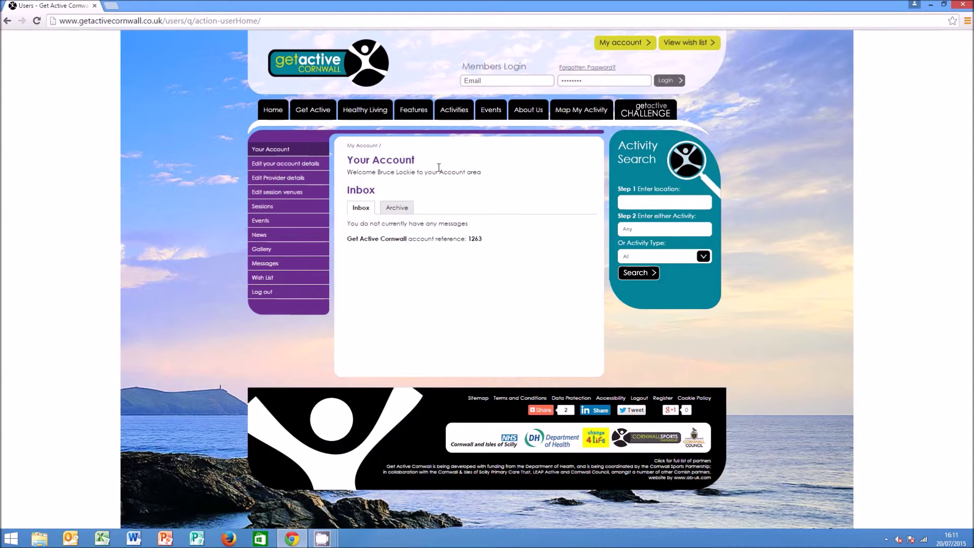
click(455, 112)
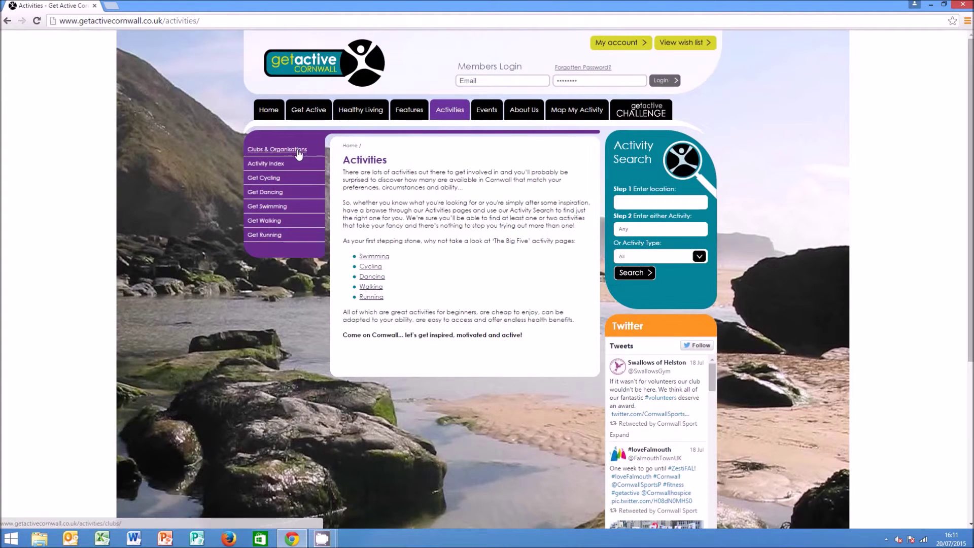
Search the clubs directory for 'test' and open the Test Sports Club page
click(297, 150)
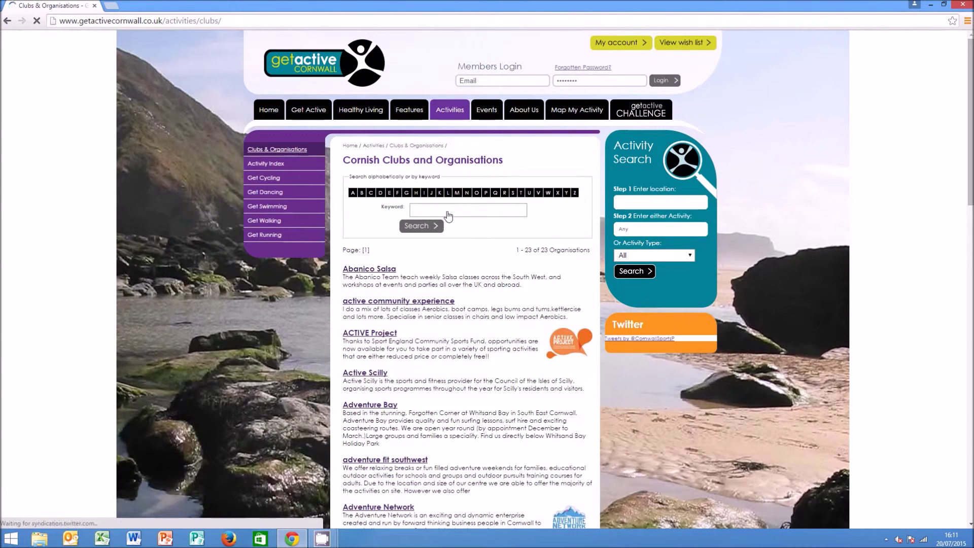
text(test)
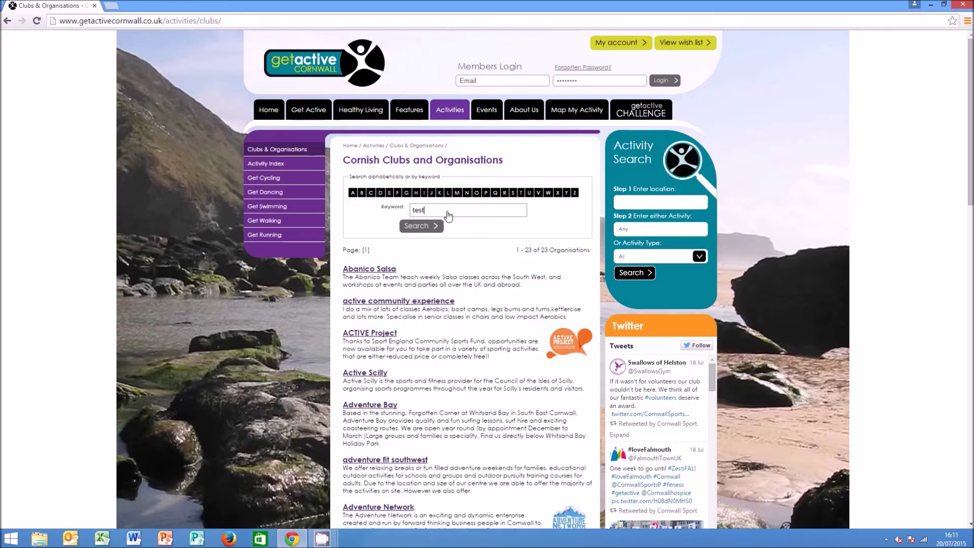
click(427, 228)
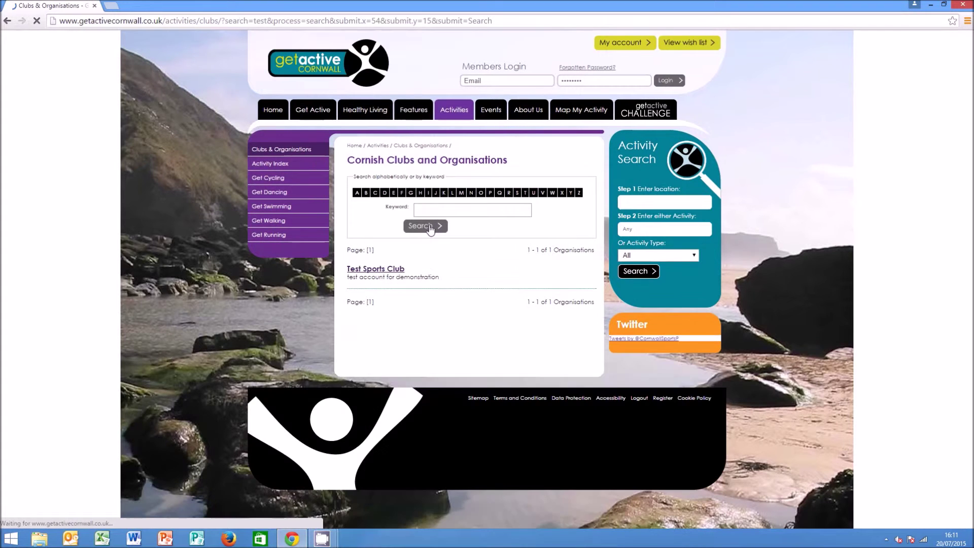
click(378, 269)
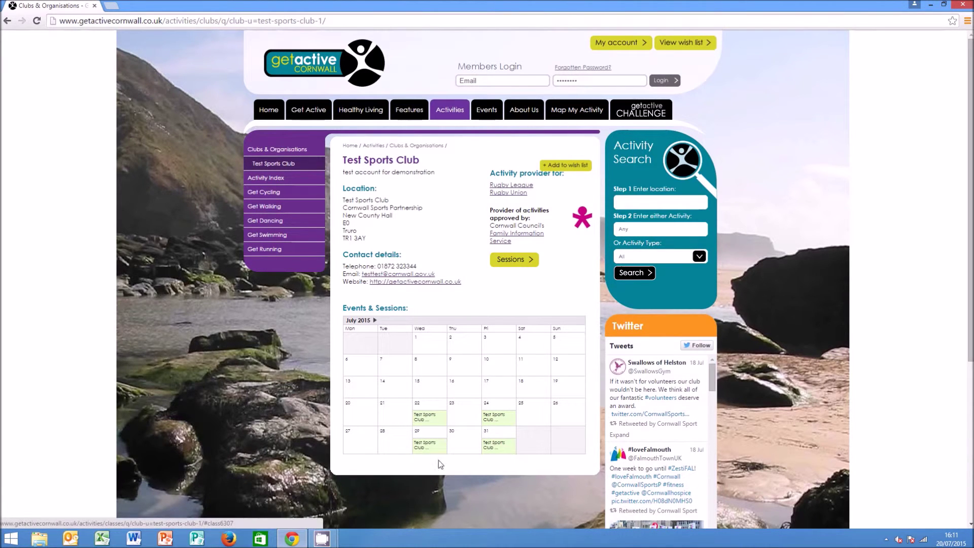
Review the Rugby Training session's When & Where details, then return to the account's Sessions list
click(431, 421)
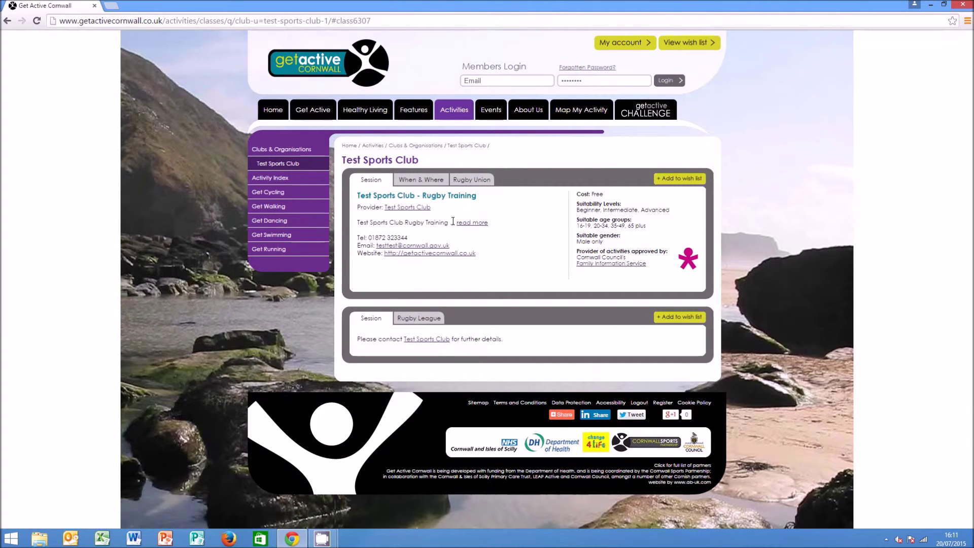
click(434, 181)
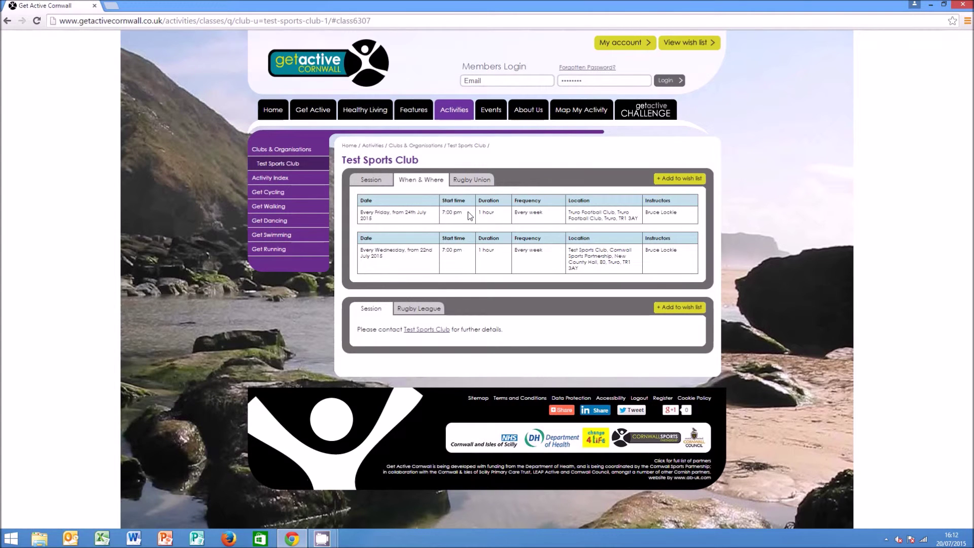
click(378, 182)
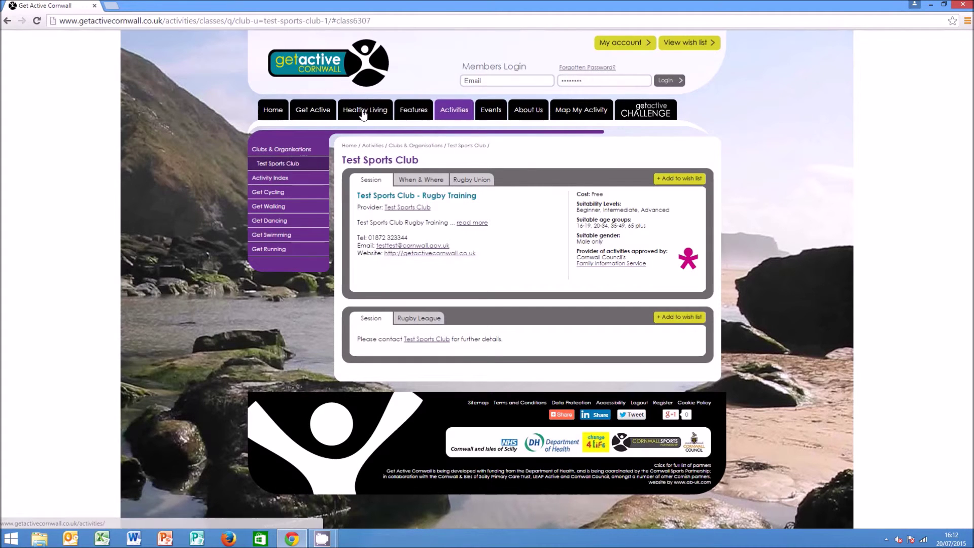
click(648, 45)
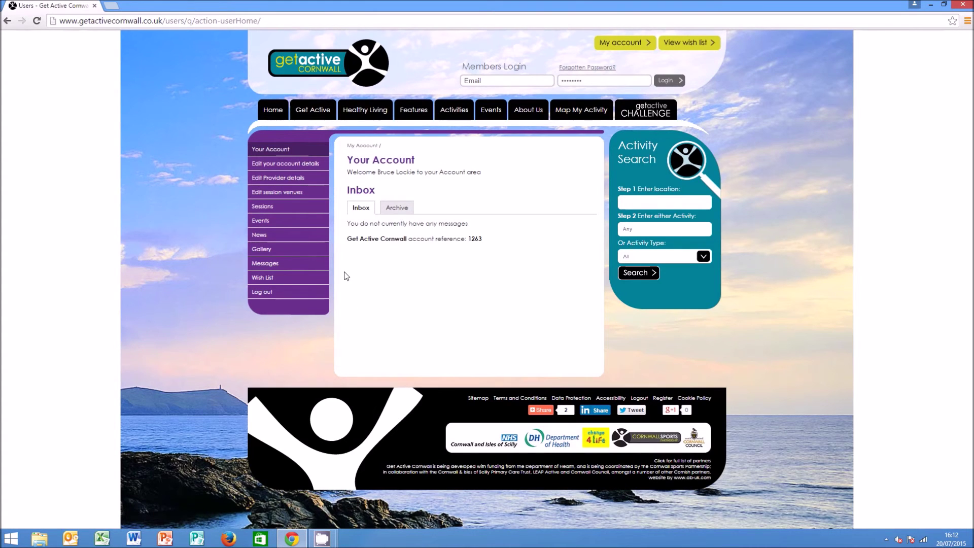
click(270, 205)
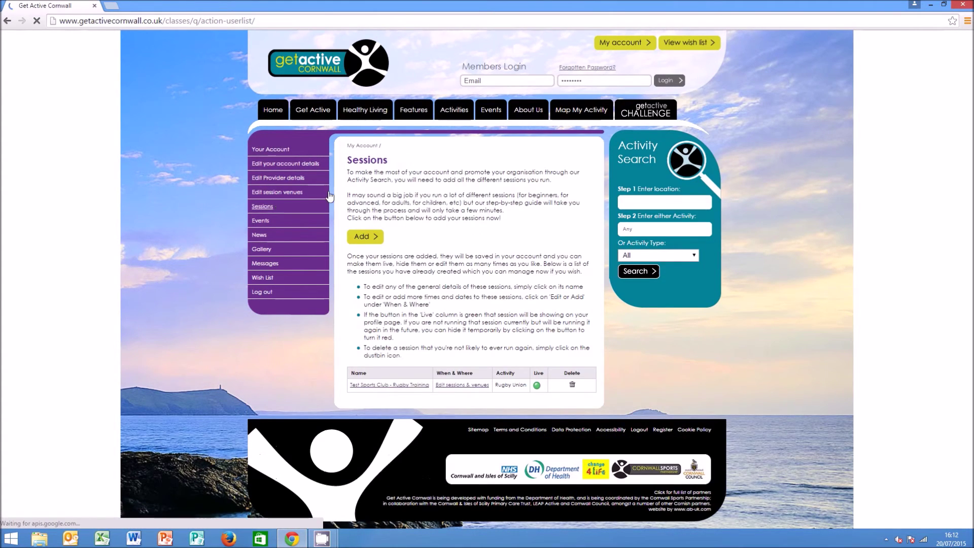